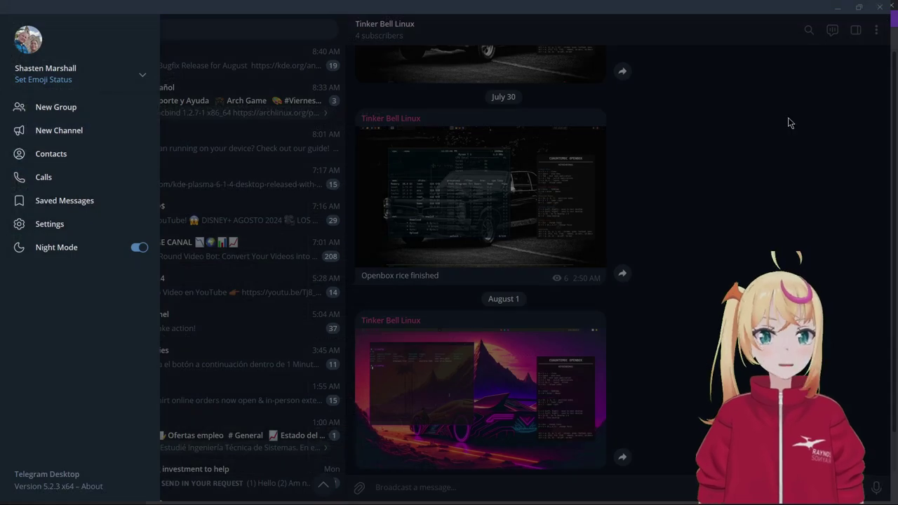
Close the side menu to reveal the linux-desktop-ricing channel's desktop screenshot posts.
click(790, 122)
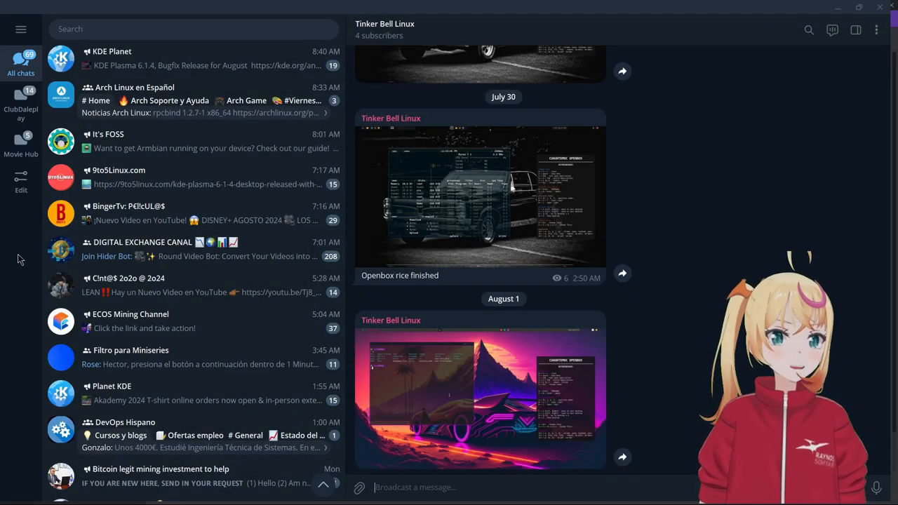
drag(346, 50, 77, 51)
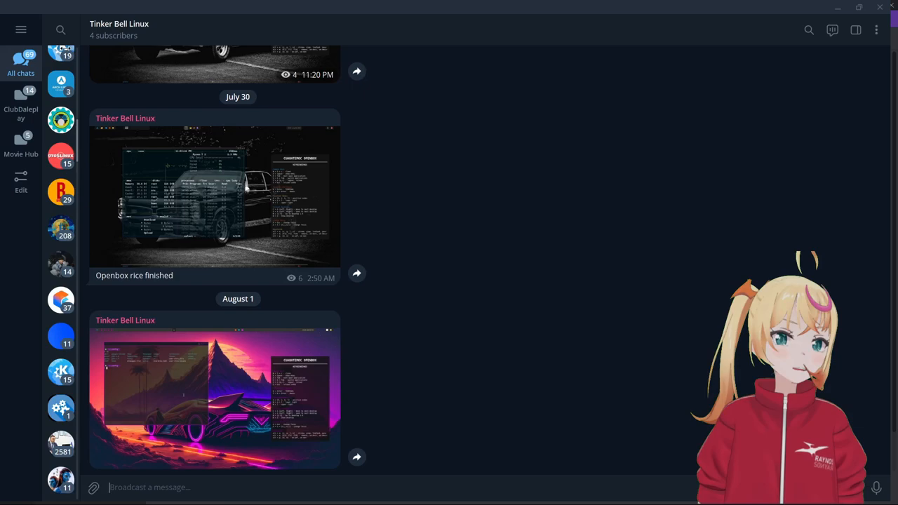
scroll(298, 266, up, 5)
scroll(298, 267, up, 5)
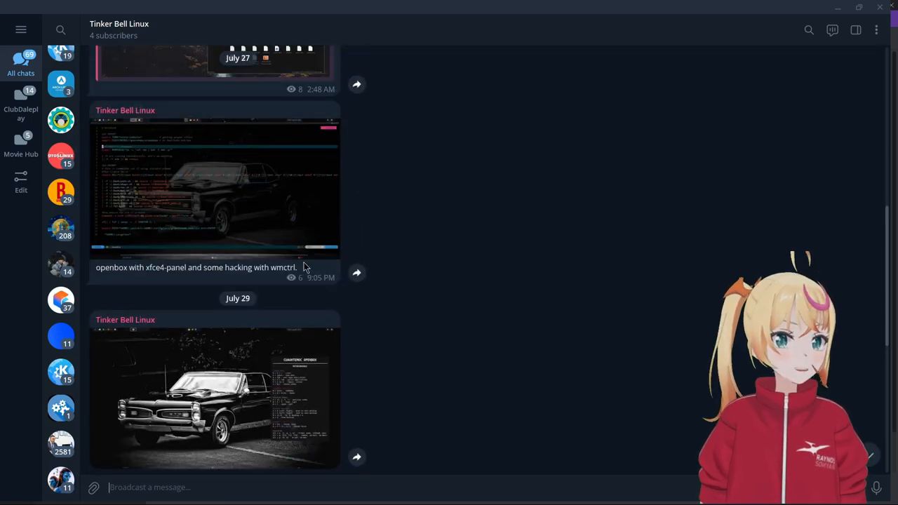
scroll(297, 267, up, 5)
scroll(297, 267, up, 5)
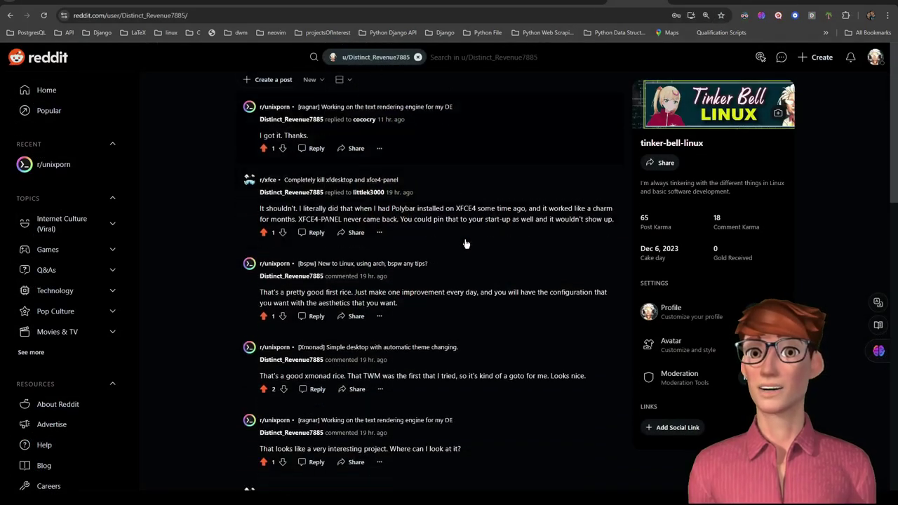
scroll(465, 244, up, 3)
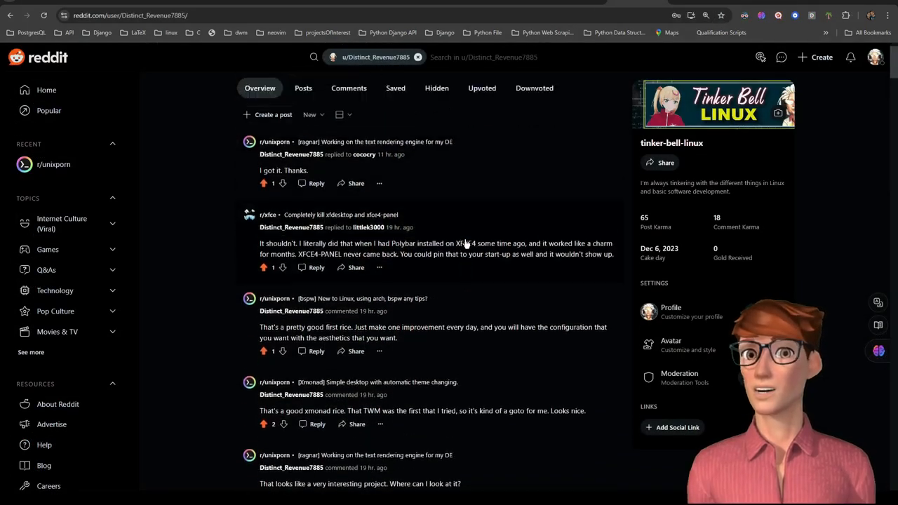
scroll(465, 244, down, 4)
scroll(465, 246, down, 4)
scroll(465, 247, down, 3)
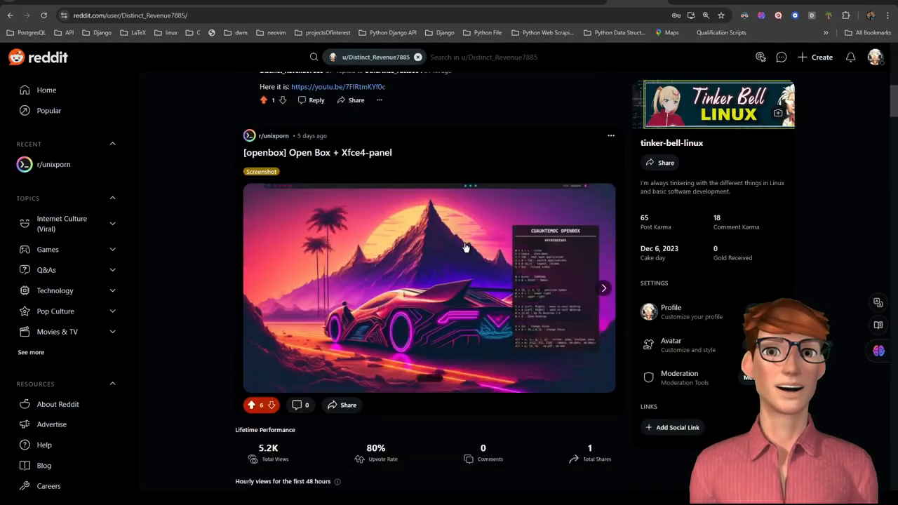
scroll(465, 247, up, 8)
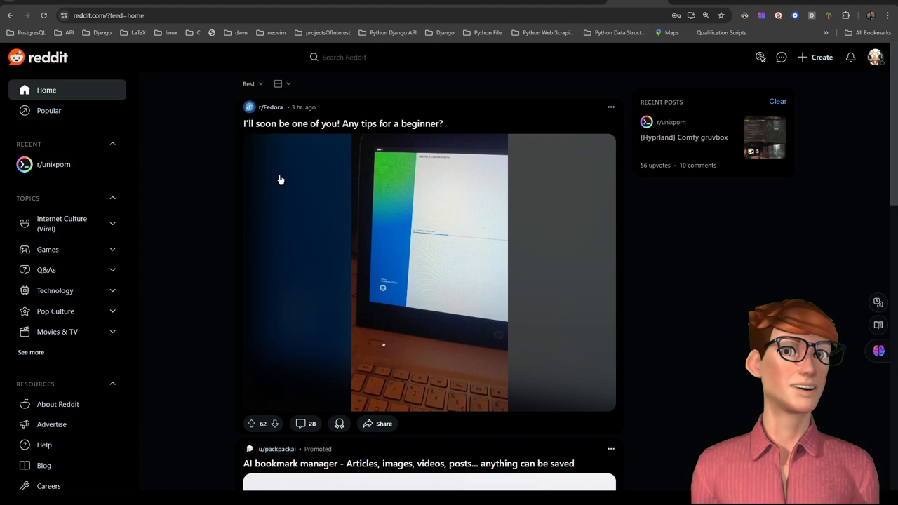
scroll(116, 264, down, 3)
scroll(105, 267, up, 3)
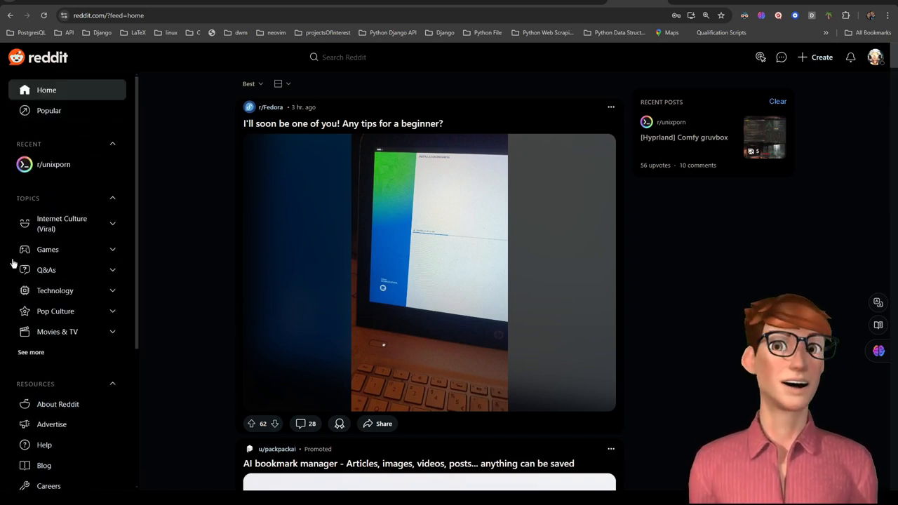
Expand the Technology topic in the Reddit sidebar to list its subtopics.
click(110, 293)
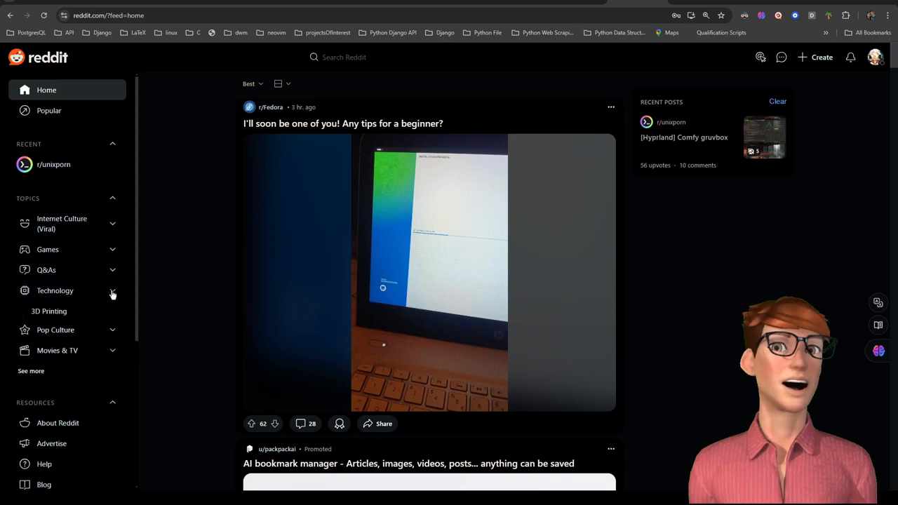
scroll(95, 309, down, 3)
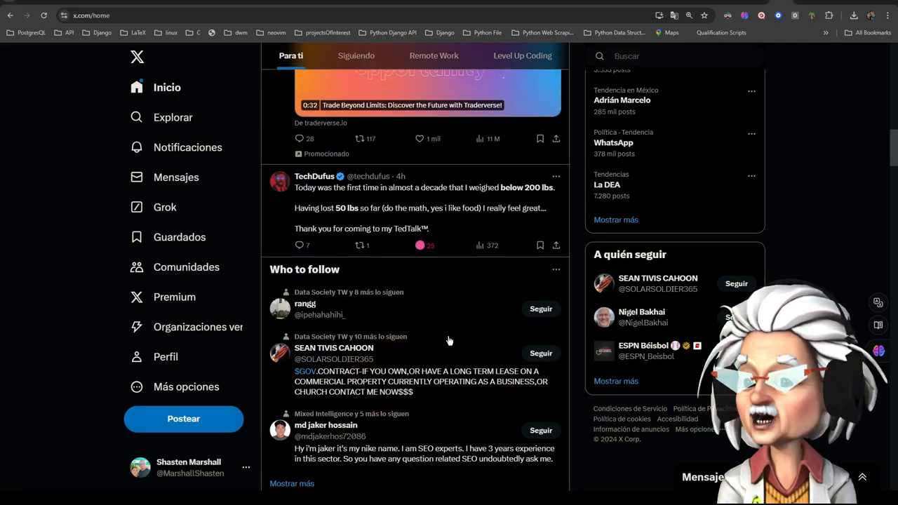
scroll(450, 341, down, 3)
scroll(449, 341, down, 4)
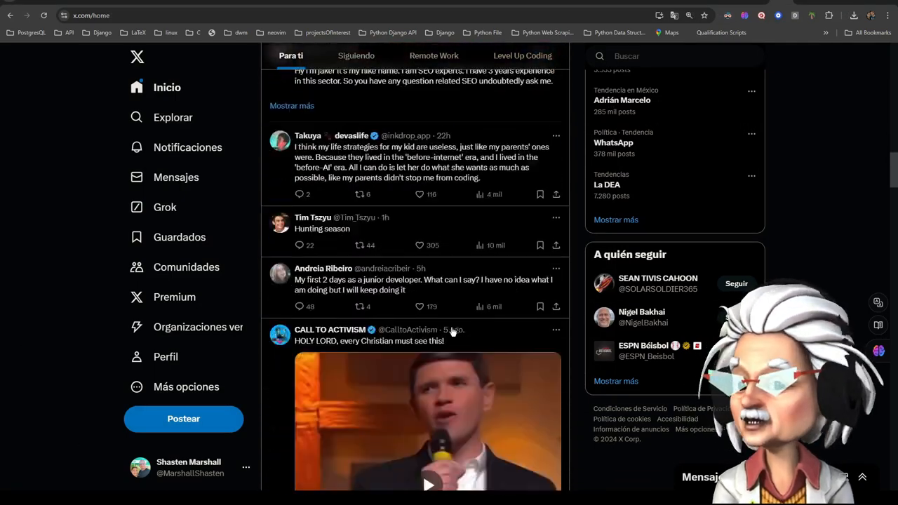
scroll(453, 331, down, 3)
scroll(453, 331, down, 3)
scroll(452, 331, down, 3)
scroll(452, 331, down, 4)
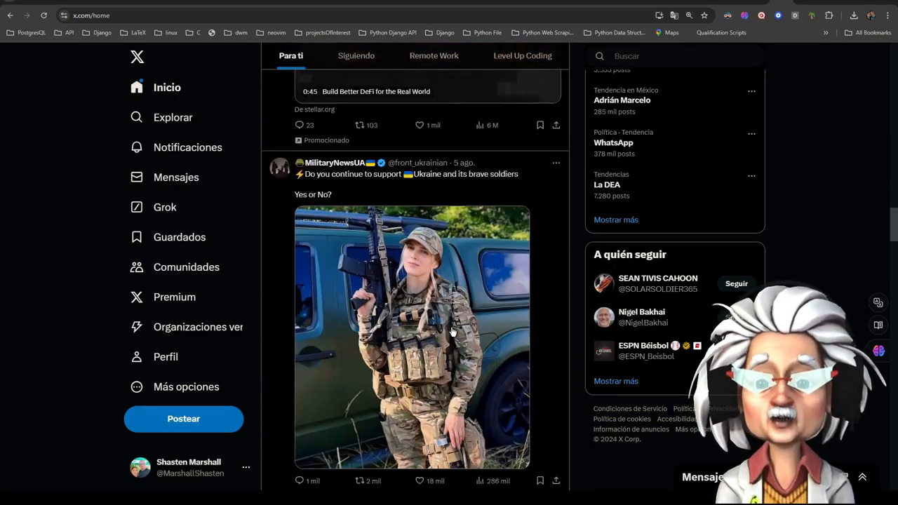
scroll(452, 331, down, 3)
scroll(452, 331, down, 4)
scroll(452, 331, down, 4)
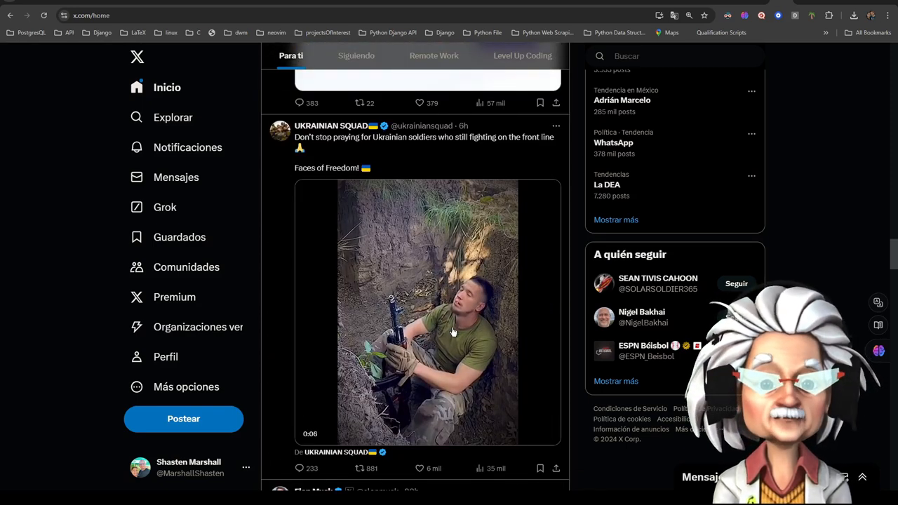
scroll(453, 331, down, 3)
scroll(452, 331, down, 2)
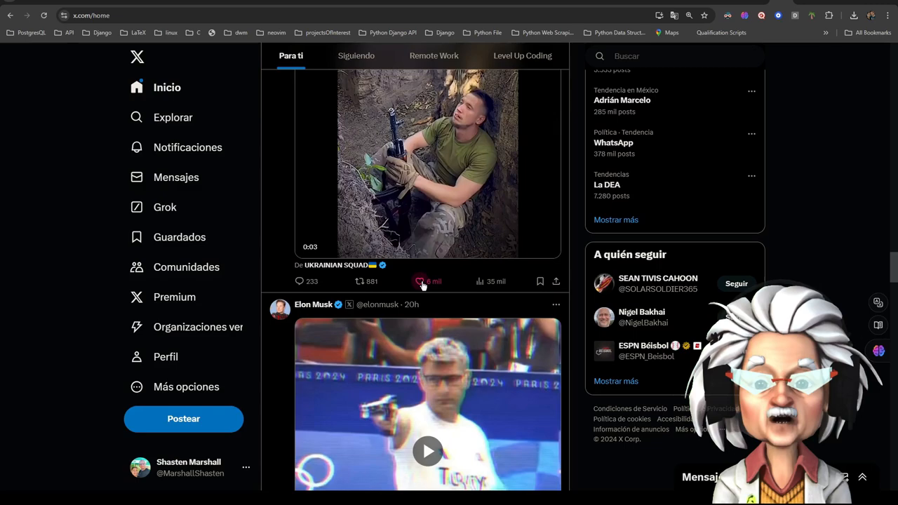
scroll(422, 284, down, 4)
scroll(423, 284, down, 3)
scroll(392, 284, up, 4)
scroll(364, 283, up, 3)
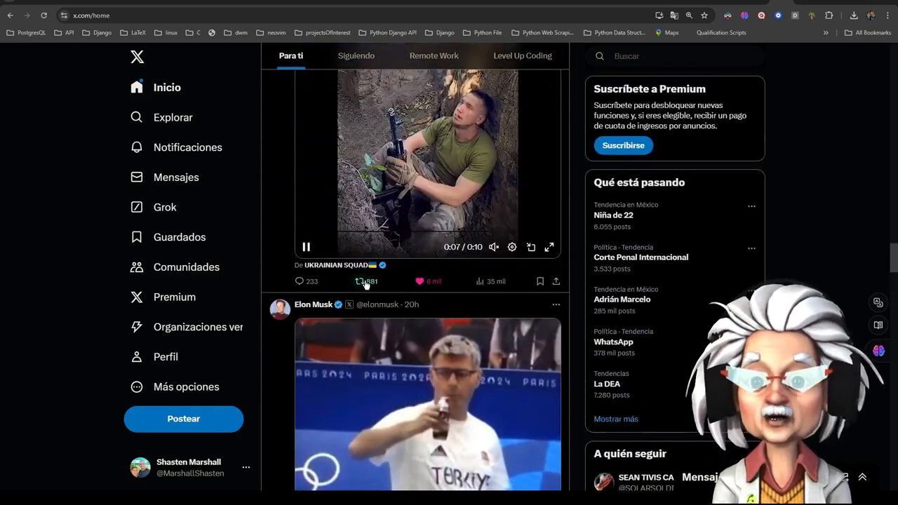
Repost the Ukrainian Squad video tweet via Repostear, hitting the daily action limit.
click(365, 281)
click(352, 287)
scroll(356, 293, down, 5)
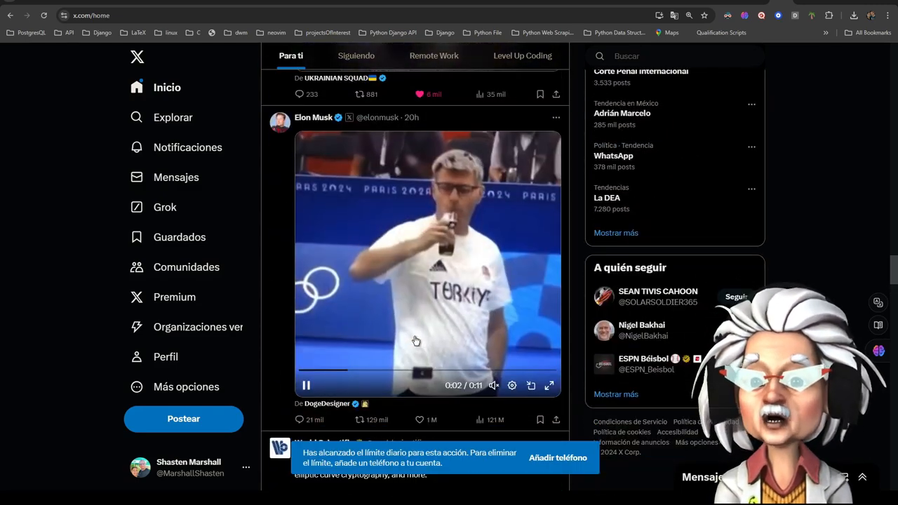
scroll(336, 301, down, 5)
scroll(323, 309, down, 4)
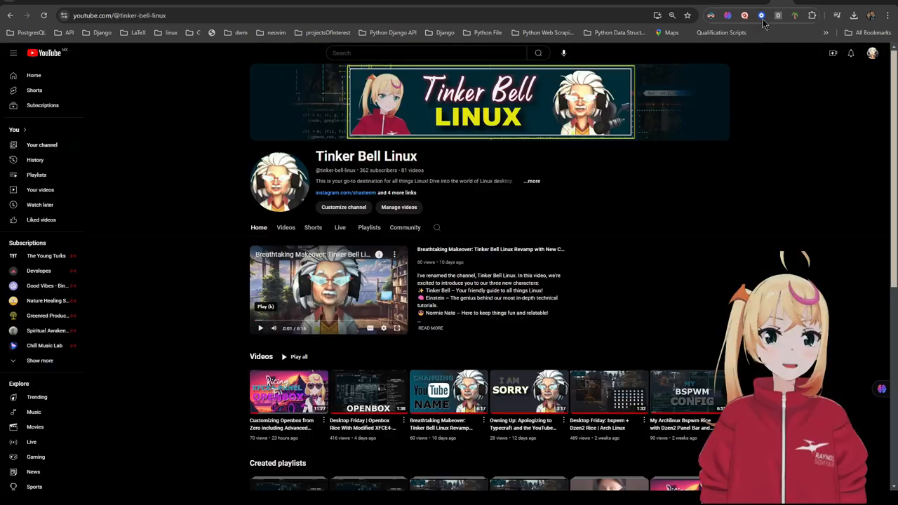
scroll(572, 144, down, 5)
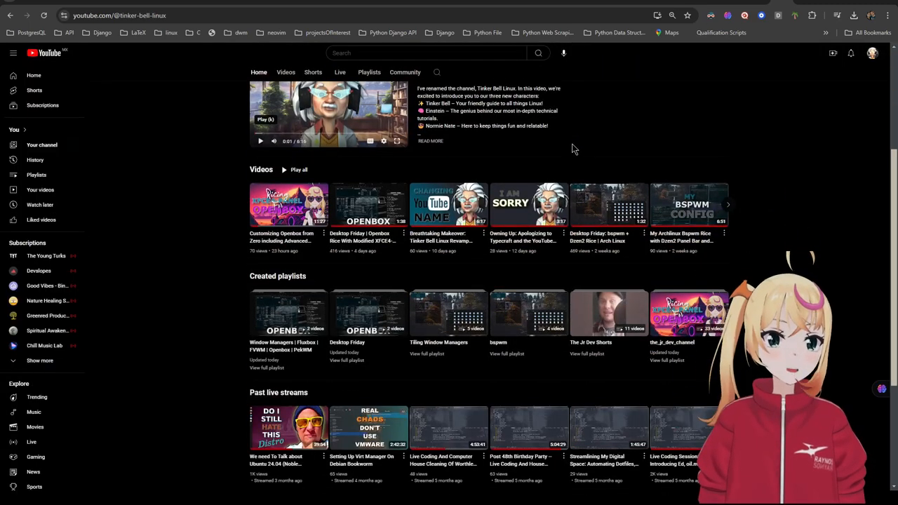
scroll(572, 144, down, 5)
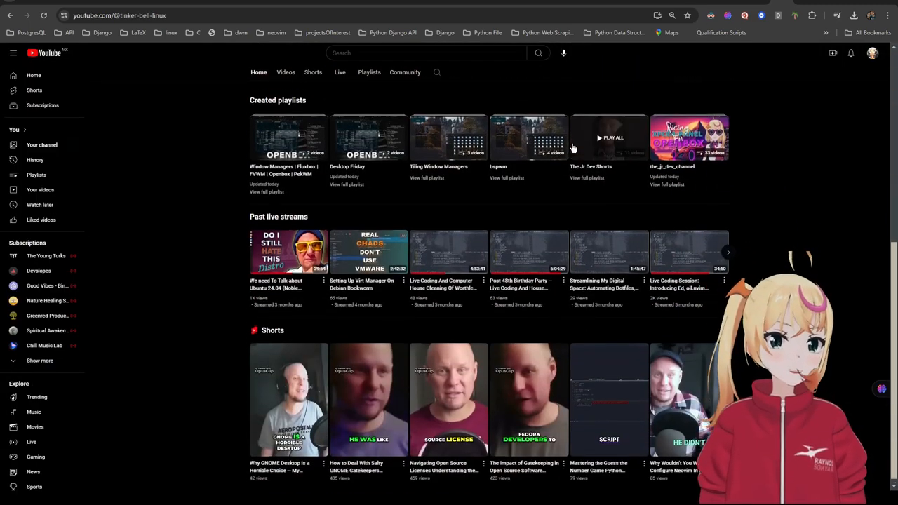
scroll(571, 148, up, 5)
scroll(572, 147, up, 5)
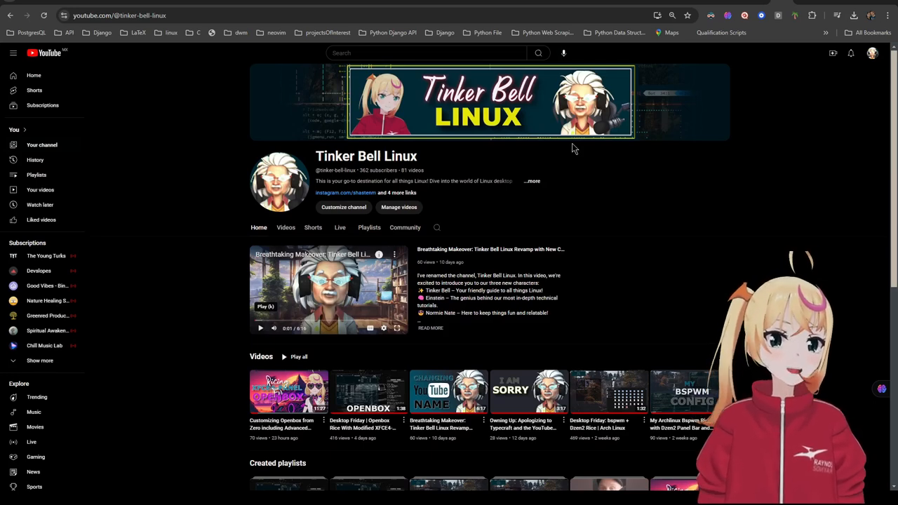
Start the Desktop Friday Openbox rice video from the Tinker Bell Linux channel.
click(368, 391)
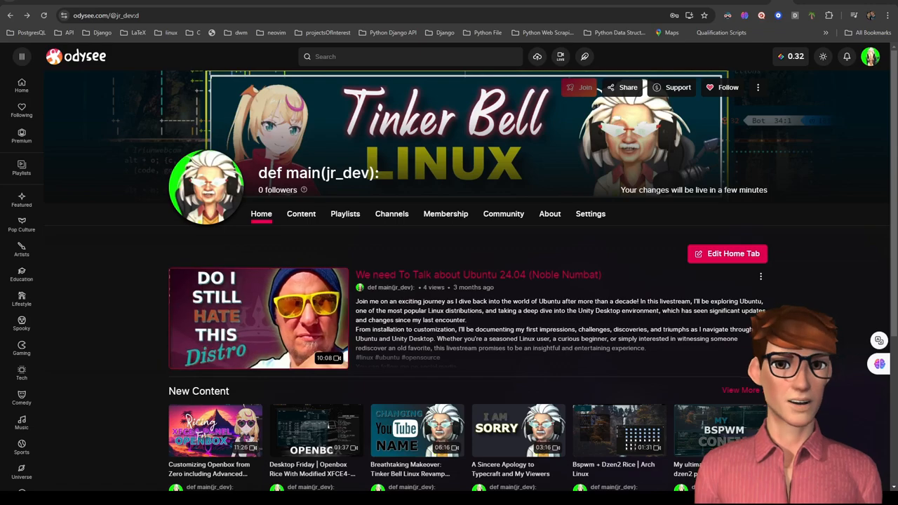
scroll(449, 280, down, 3)
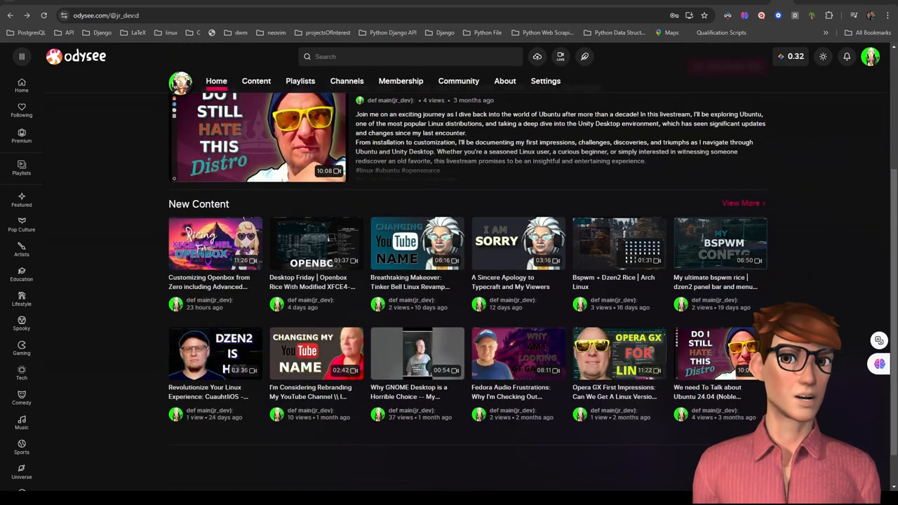
scroll(449, 281, up, 3)
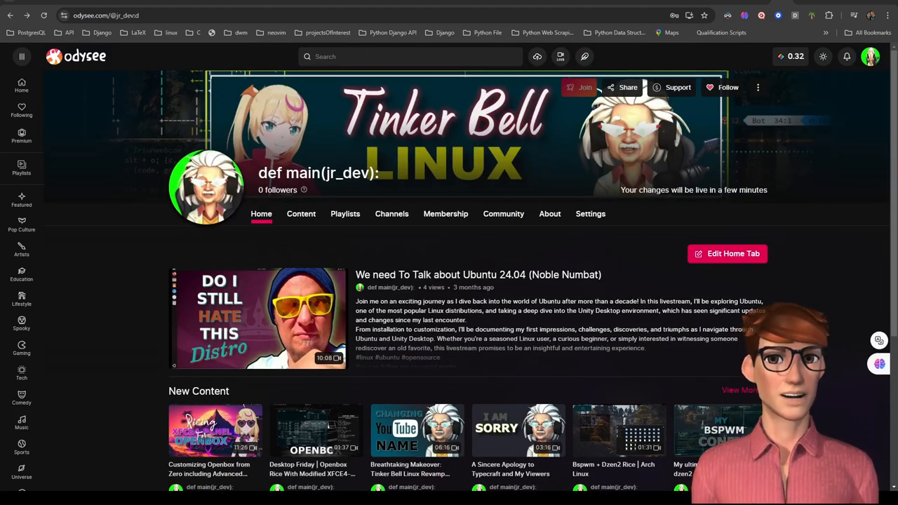
scroll(449, 281, down, 3)
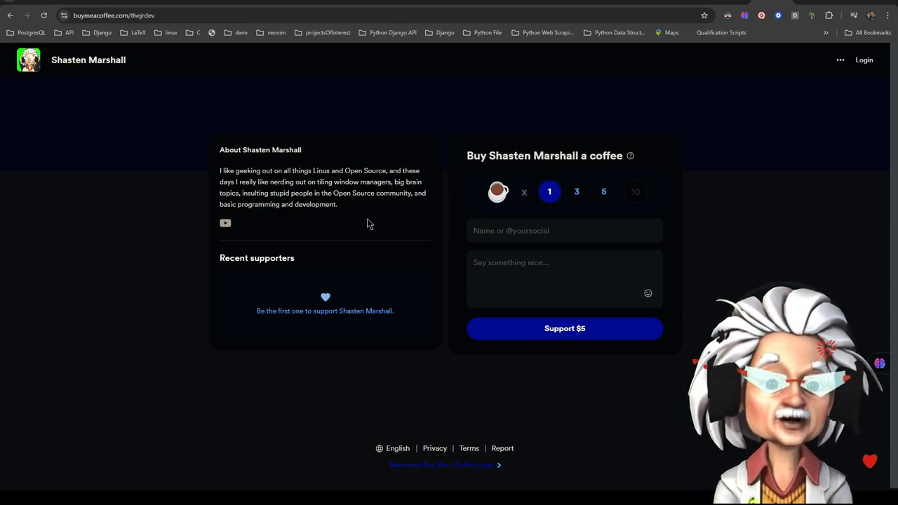
Log in to Buy Me a Coffee with Google, choosing the second account in the chooser.
click(864, 59)
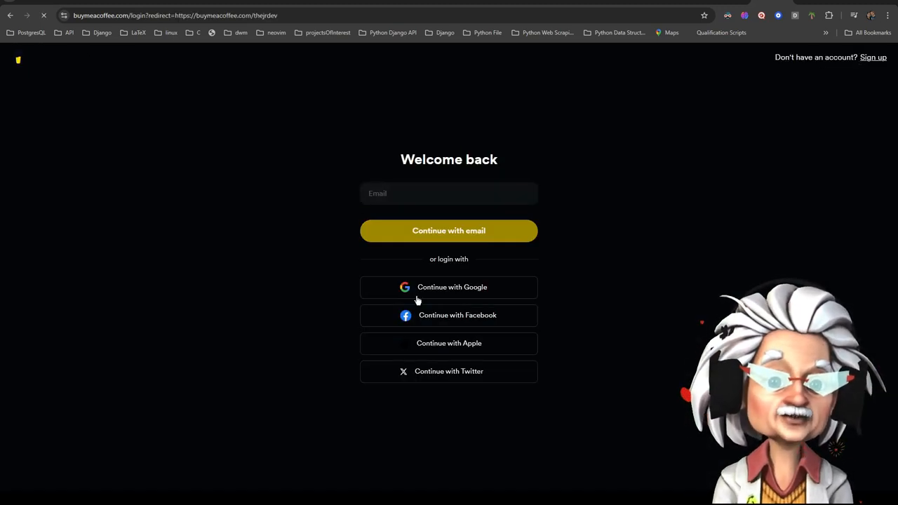
click(431, 287)
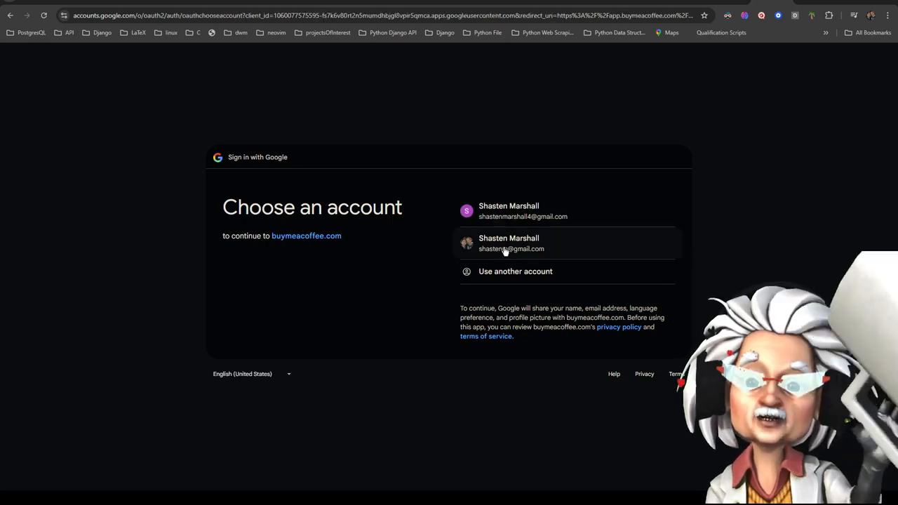
drag(523, 215, 511, 242)
click(512, 247)
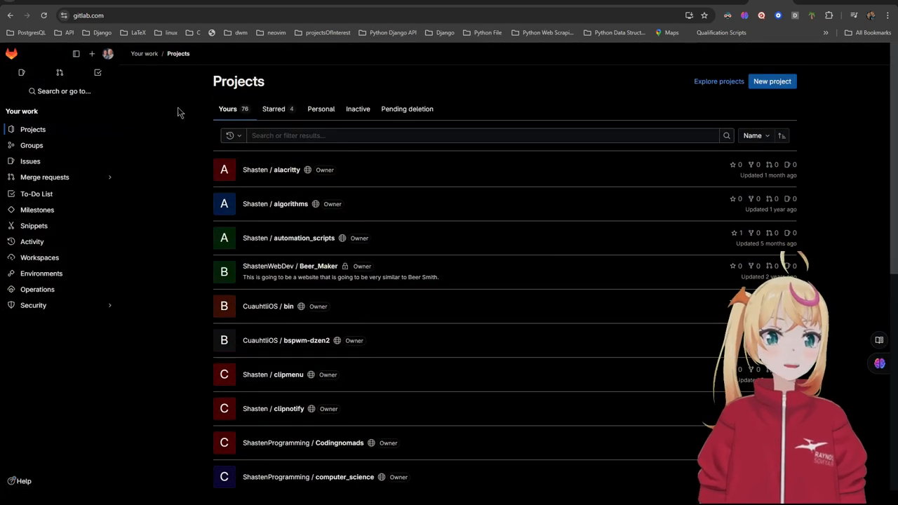
Switch to the Gmail tab showing the Primary inbox.
click(110, 54)
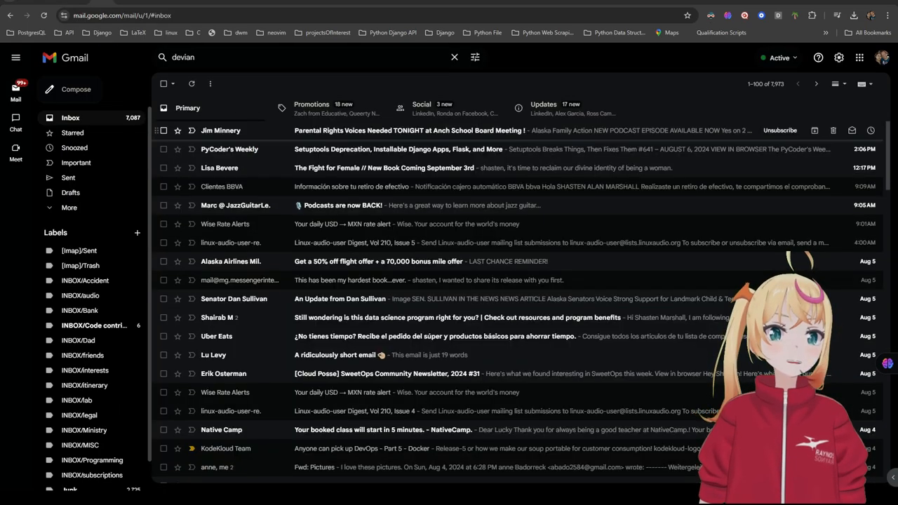
scroll(449, 295, down, 5)
scroll(448, 295, down, 5)
scroll(449, 295, down, 3)
scroll(449, 295, down, 3)
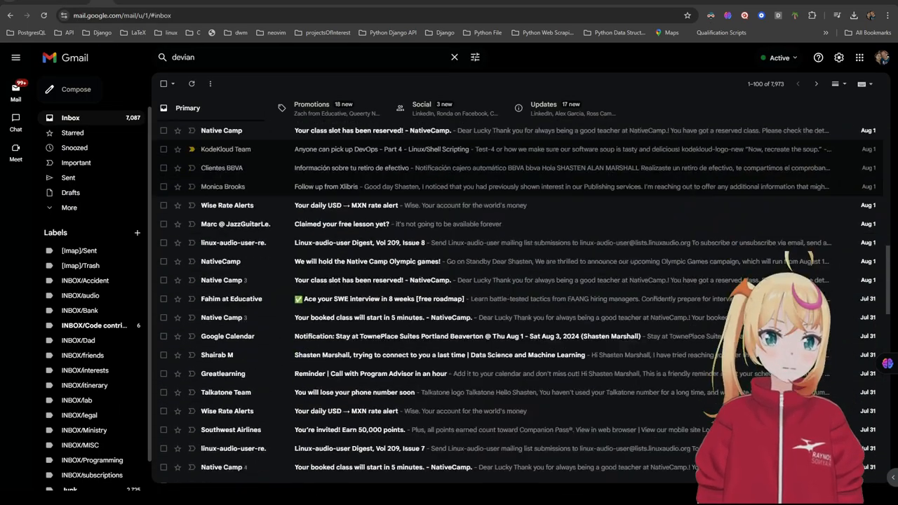
scroll(449, 294, up, 5)
scroll(449, 294, up, 5)
scroll(448, 295, up, 5)
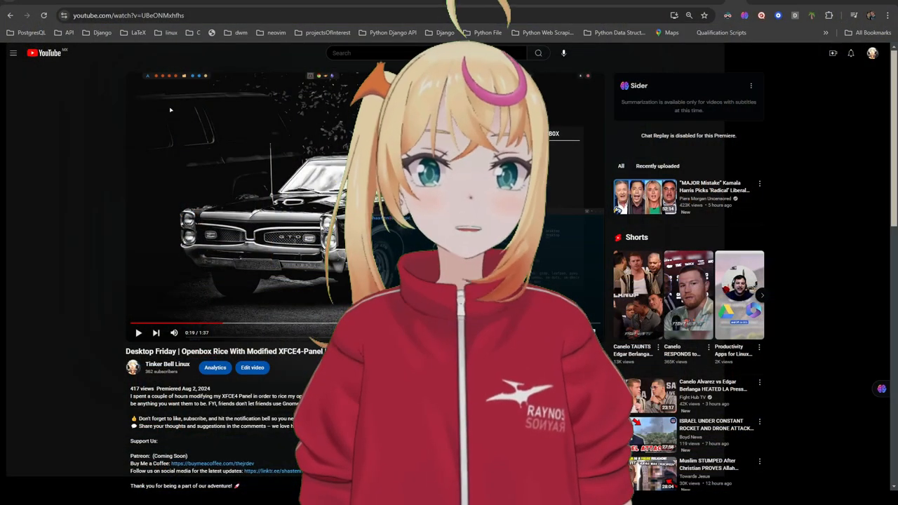
scroll(170, 111, down, 3)
scroll(171, 111, down, 3)
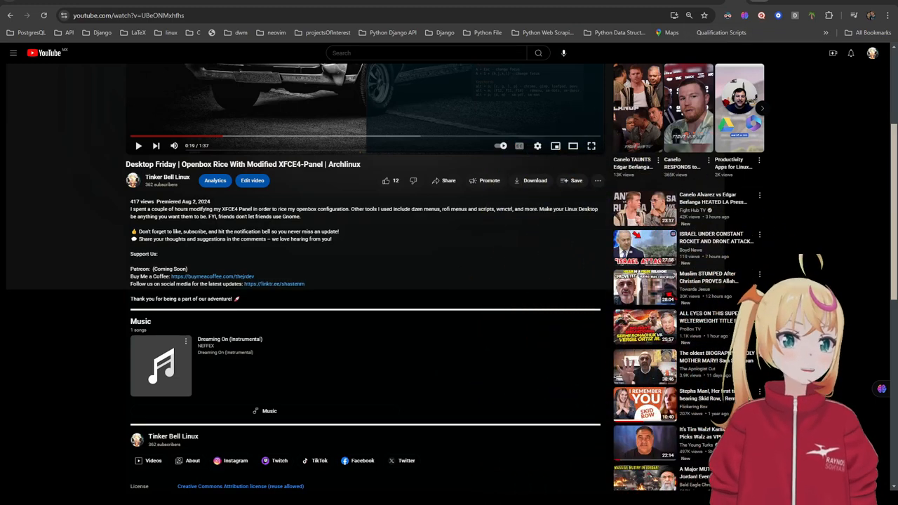
Follow the linktr.ee link in the video description to the shastenm Linktree page.
click(273, 283)
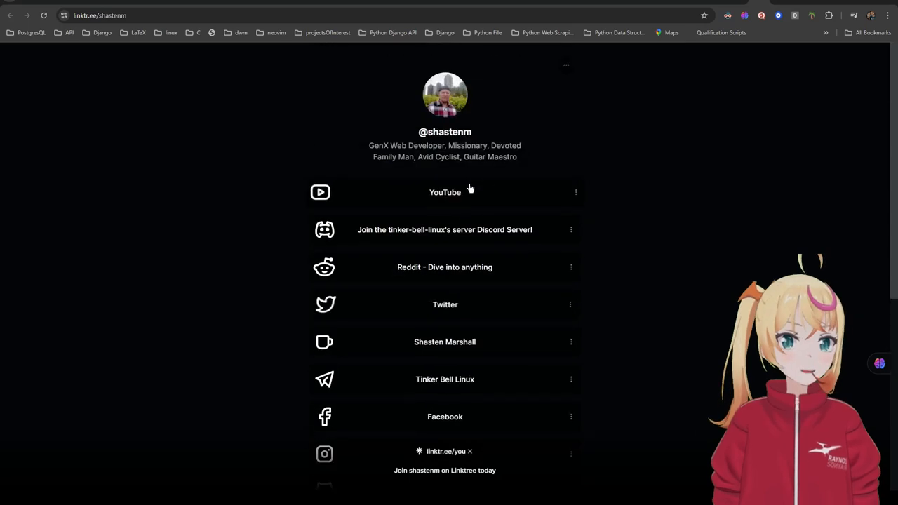
scroll(470, 188, down, 2)
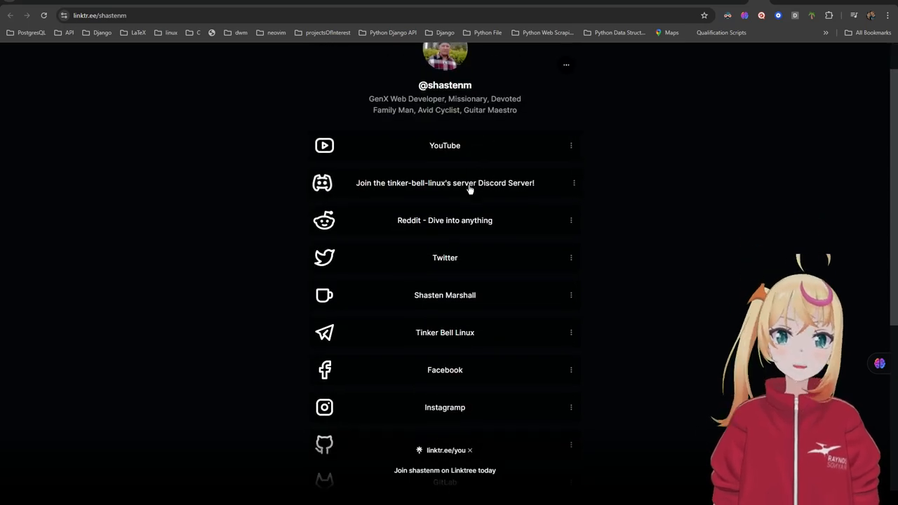
scroll(470, 188, down, 2)
scroll(470, 188, down, 2)
scroll(470, 188, down, 2)
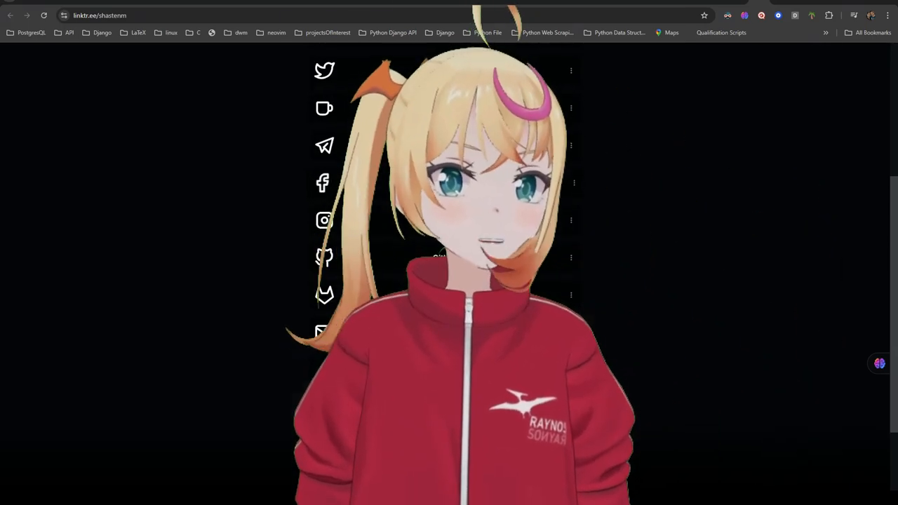